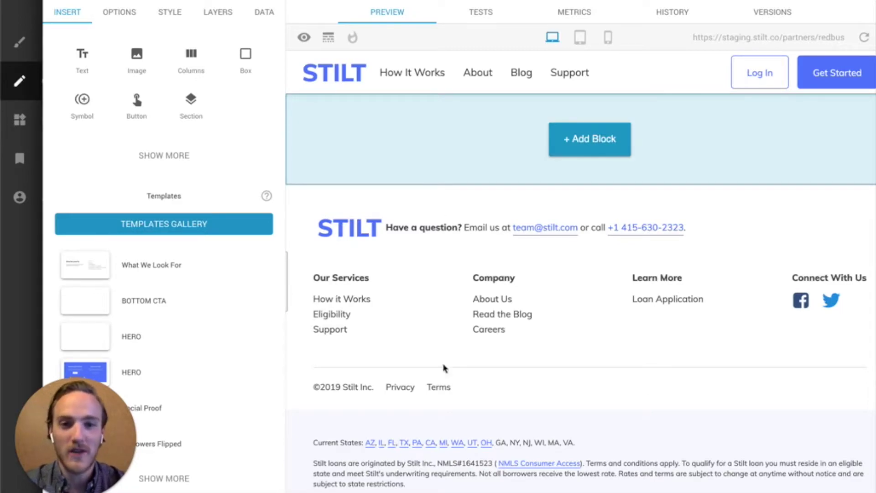
- Insert an empty Box block and import the stilt.com homepage into it from URL
click(602, 150)
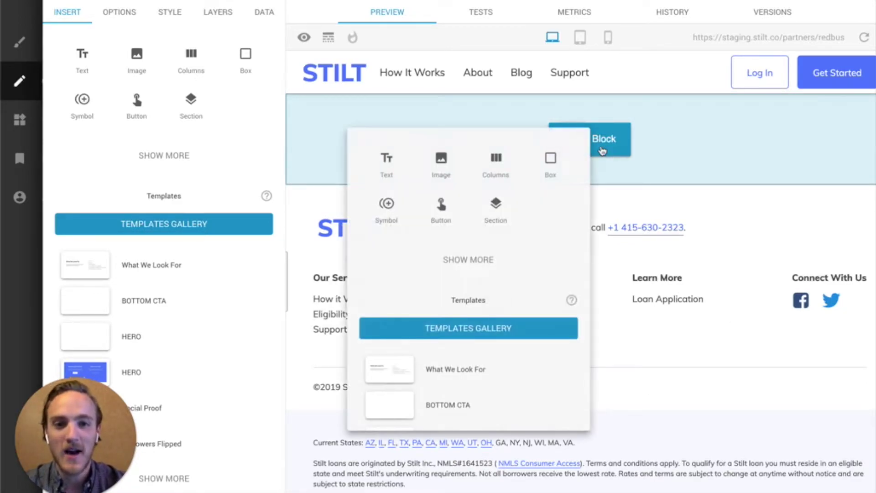
click(551, 162)
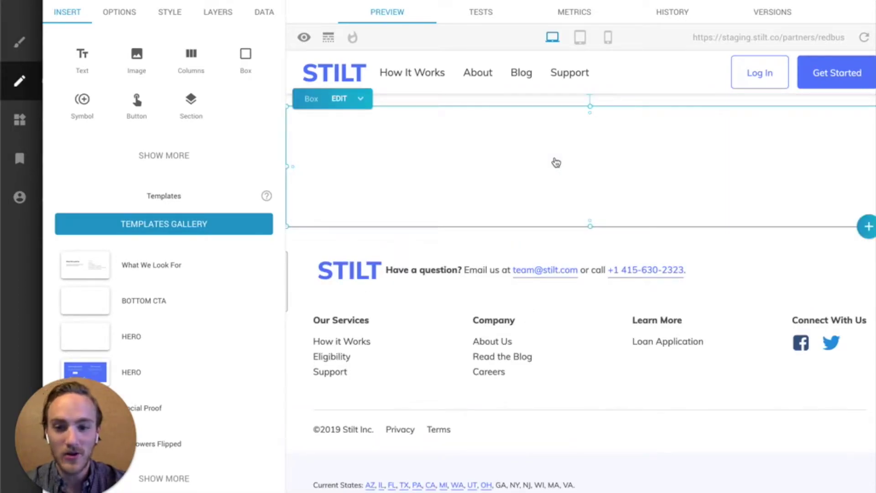
right_click(528, 168)
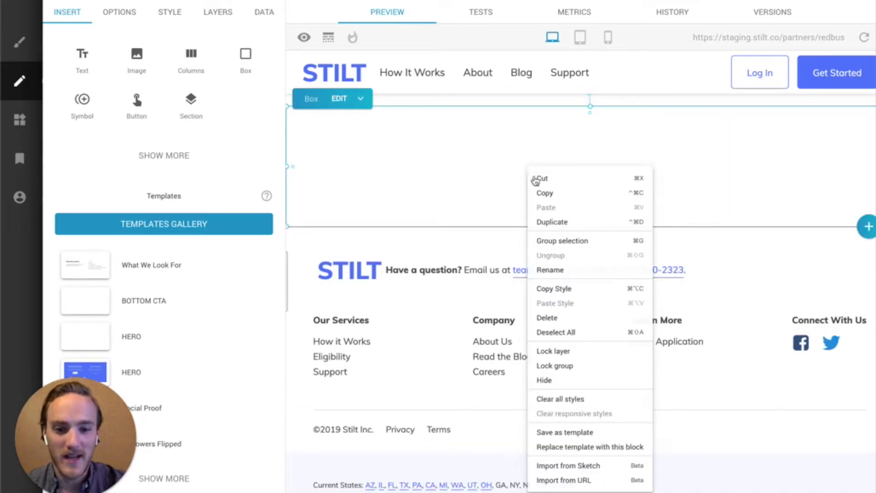
click(577, 485)
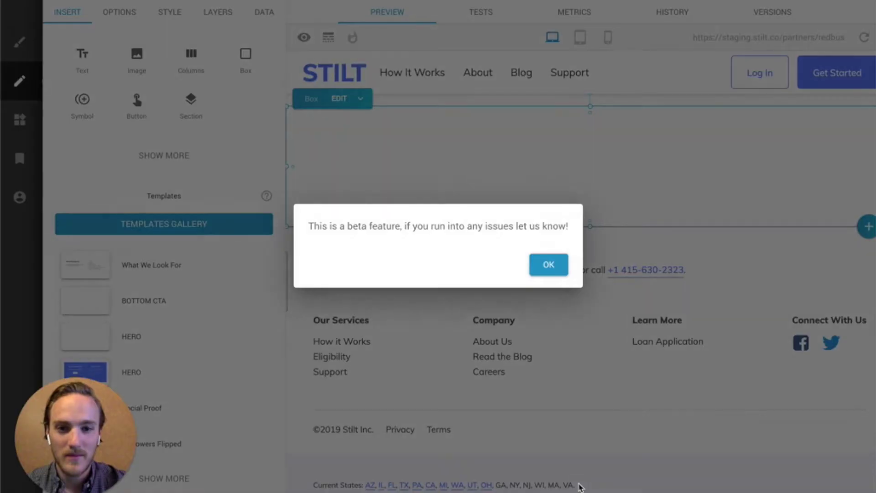
click(546, 274)
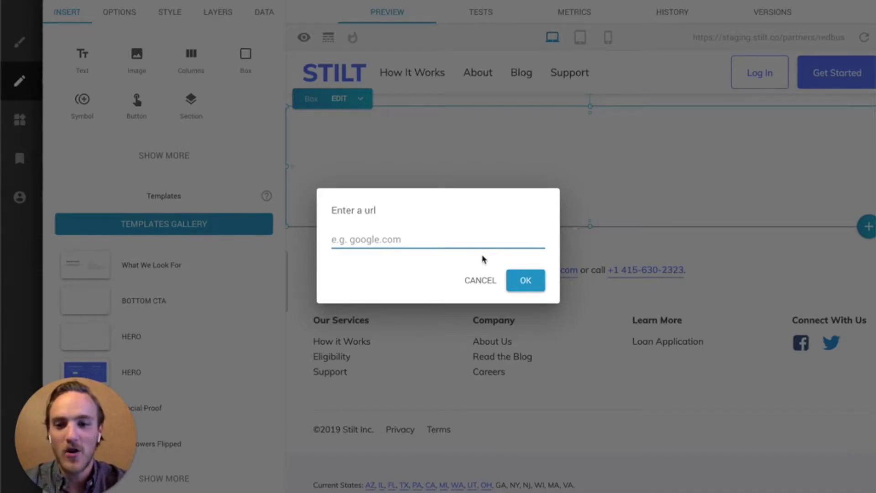
text(stilt.com)
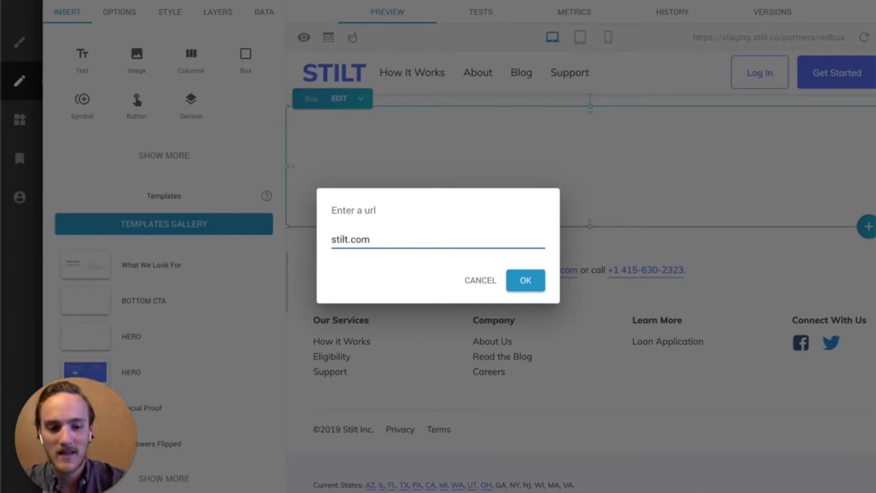
key(Return)
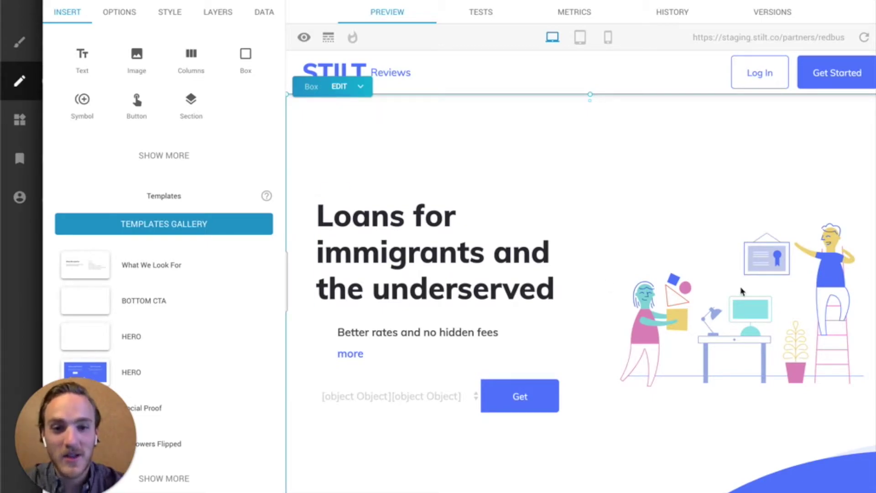
- Scroll down through the imported credit and feature sections to the customer testimonial
scroll(623, 385, down, 5)
scroll(625, 383, down, 10)
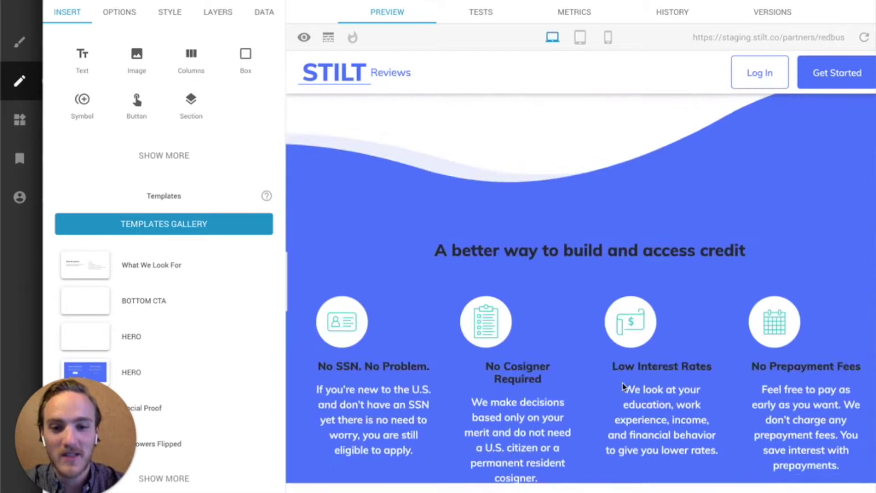
scroll(630, 370, down, 15)
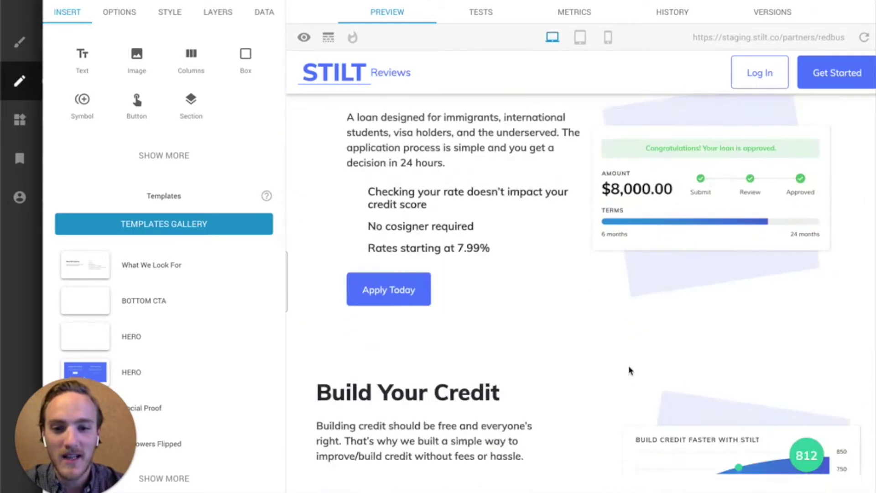
scroll(629, 370, down, 8)
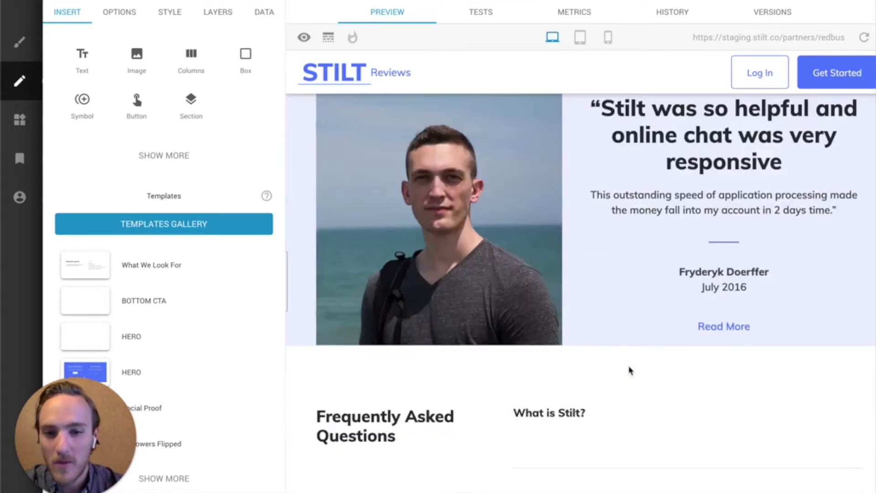
scroll(630, 370, up, 8)
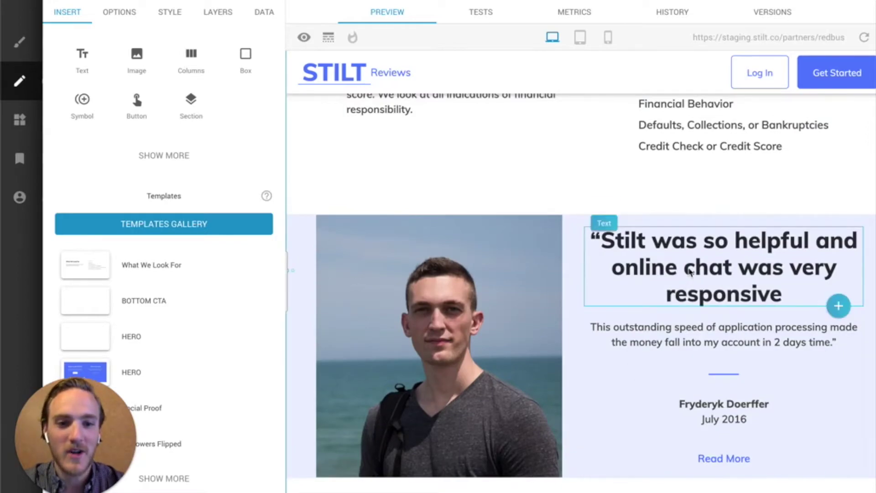
- Replace the testimonial heading wording with 'Wow Stilt is amazing!'
double_click(690, 271)
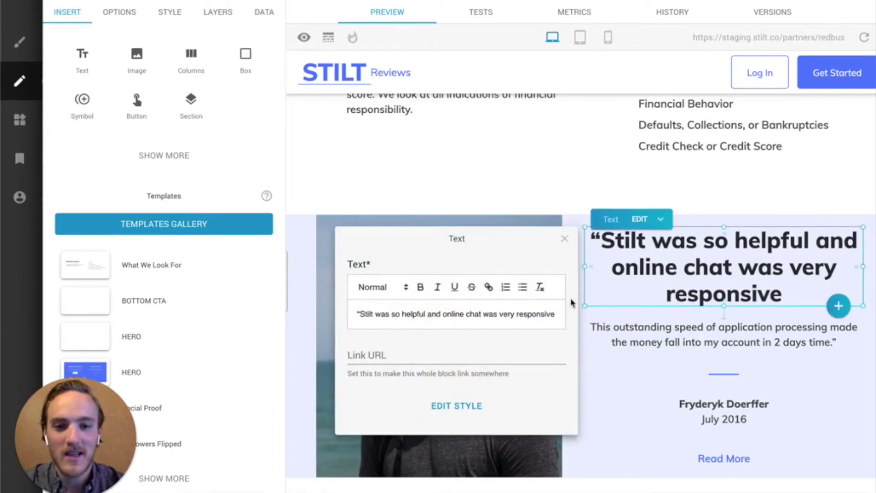
click(360, 314)
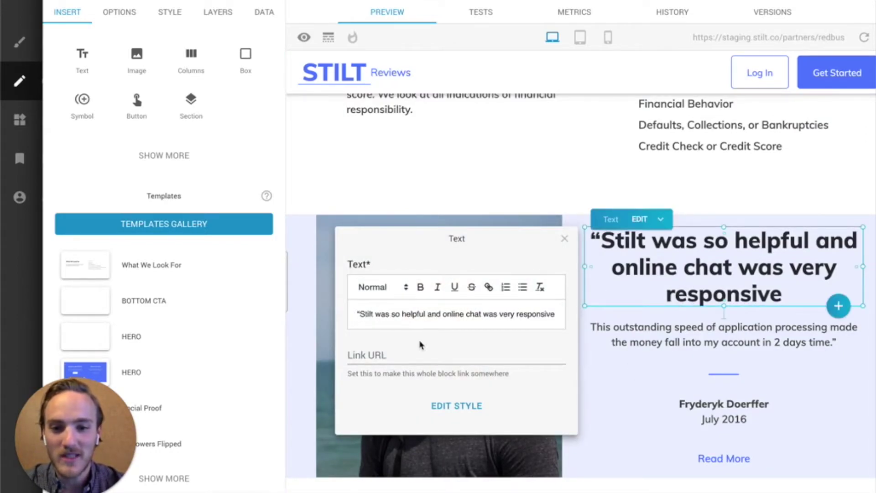
key(shift+End)
key(BackSpace)
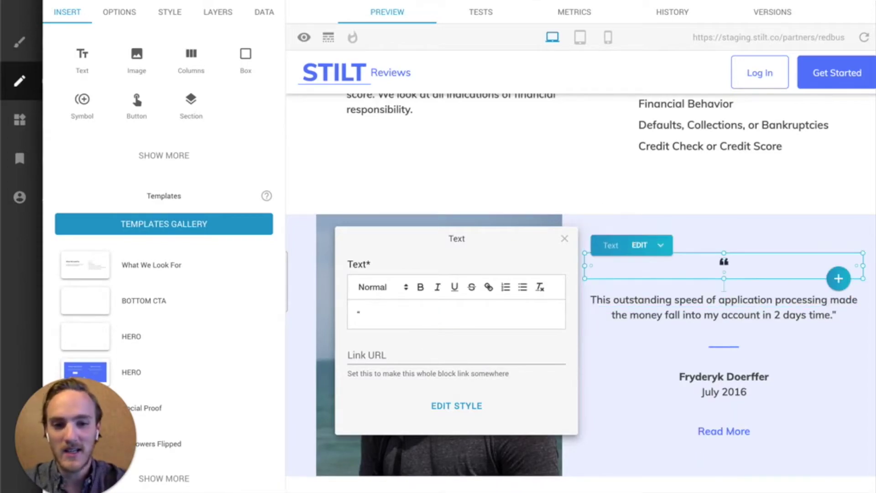
text(Wow Stilt is amazing!")
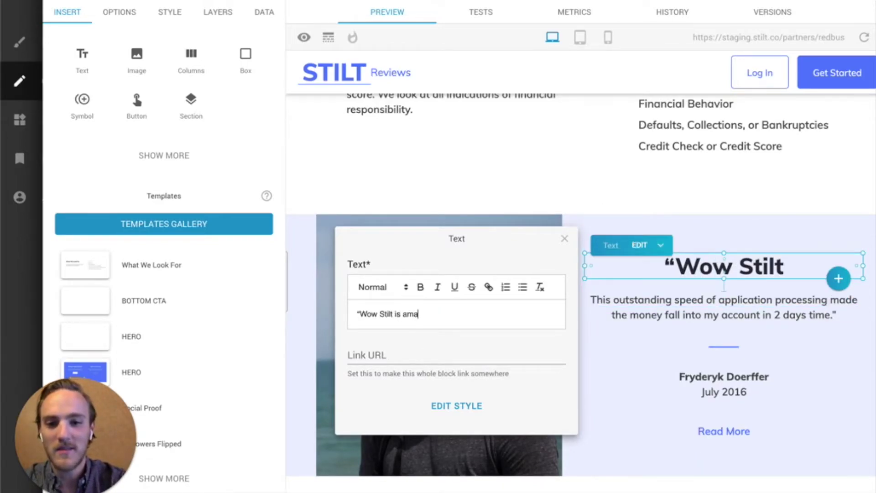
click(564, 238)
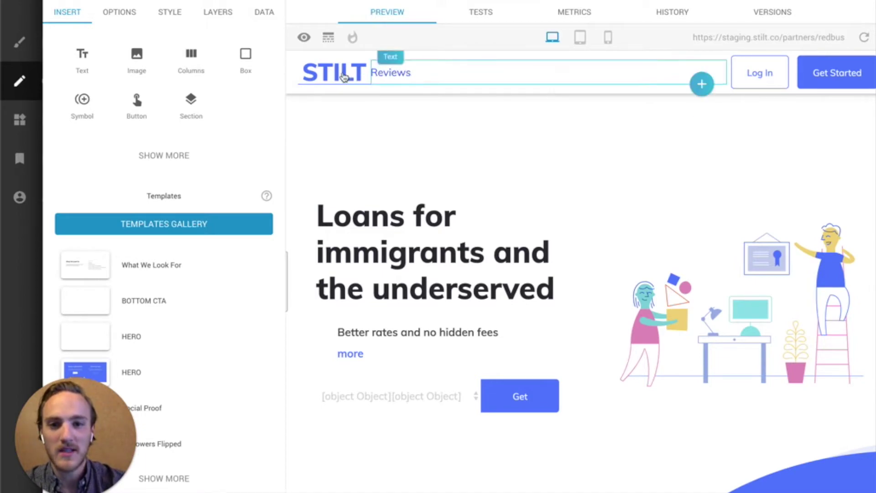
- Select the duplicate header's parent Box in the layer tree and delete it
click(297, 69)
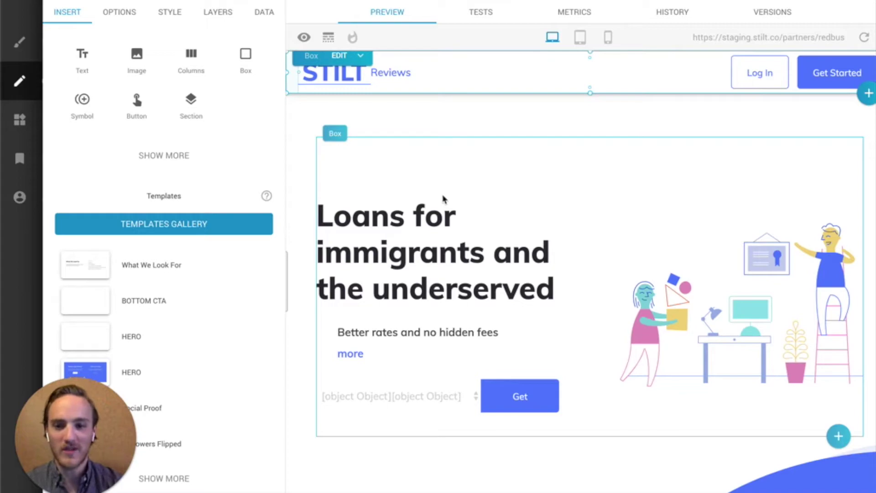
click(222, 14)
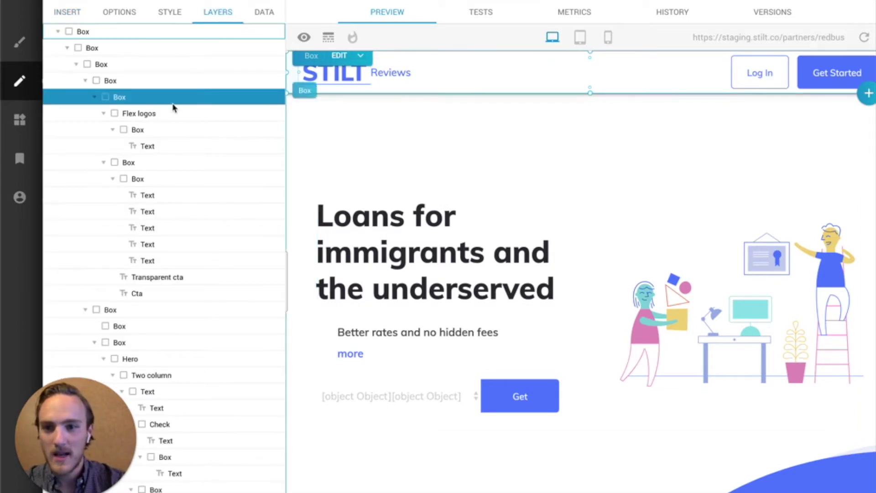
click(141, 81)
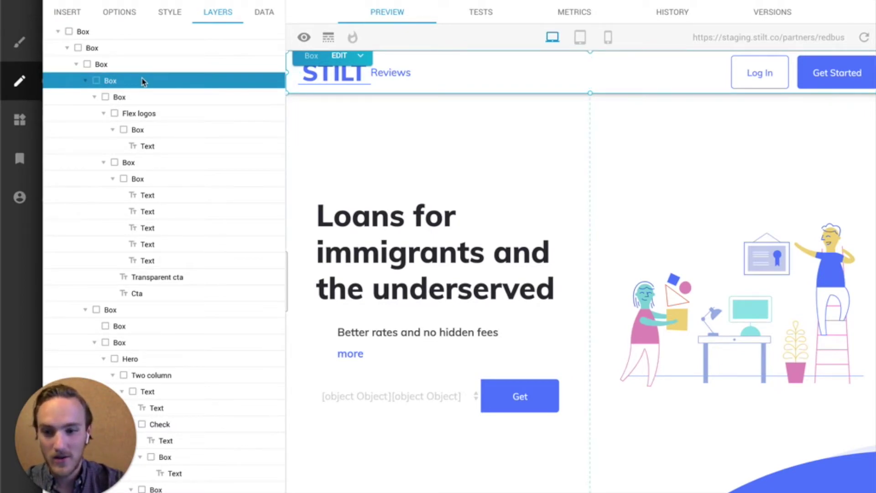
key(Delete)
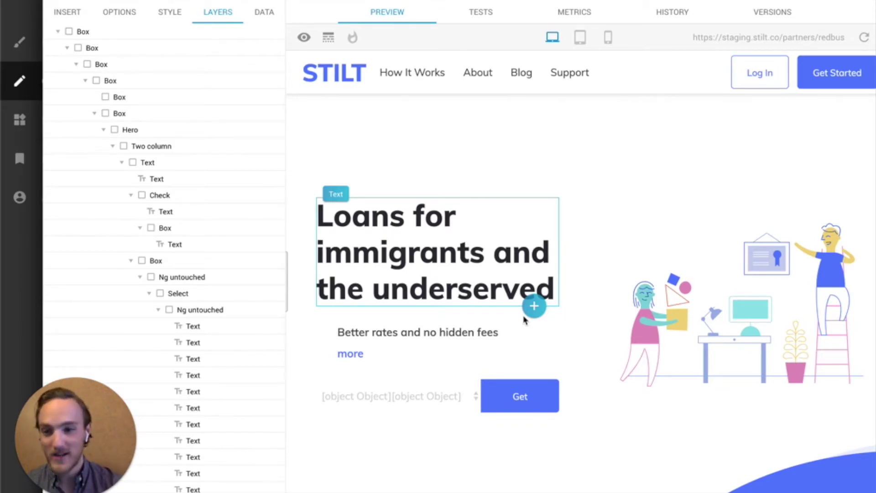
- Select and remove the duplicate narrow footer box below the illustration banner
scroll(698, 336, down, 15)
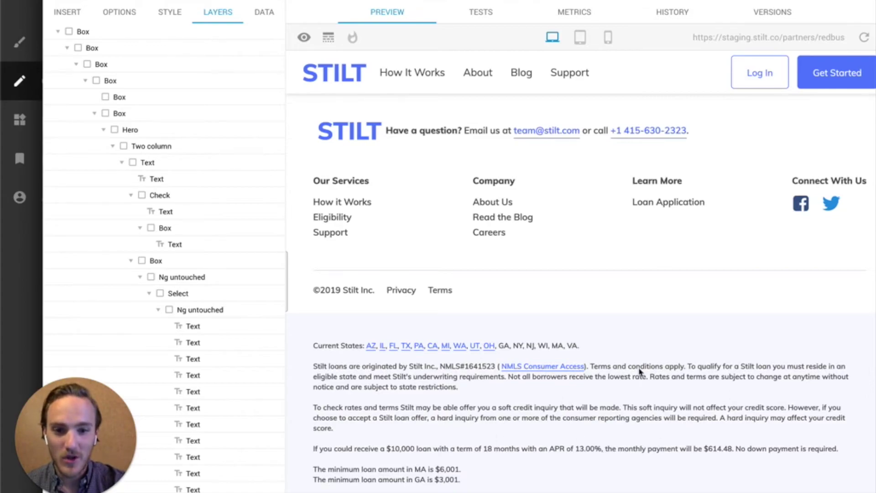
scroll(631, 221, up, 1)
scroll(504, 357, up, 8)
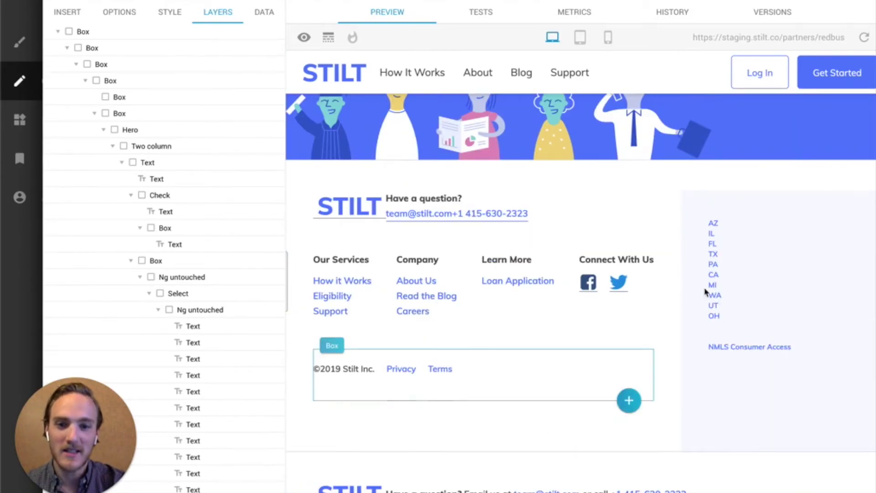
click(744, 180)
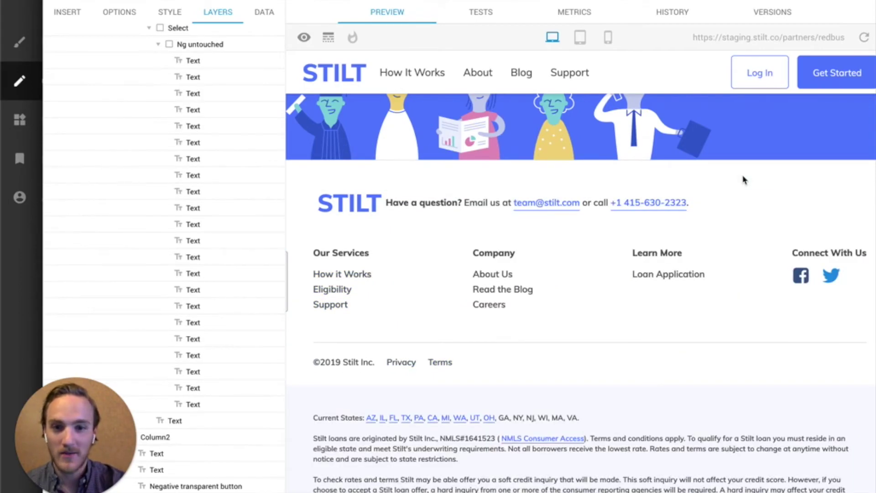
scroll(619, 287, up, 10)
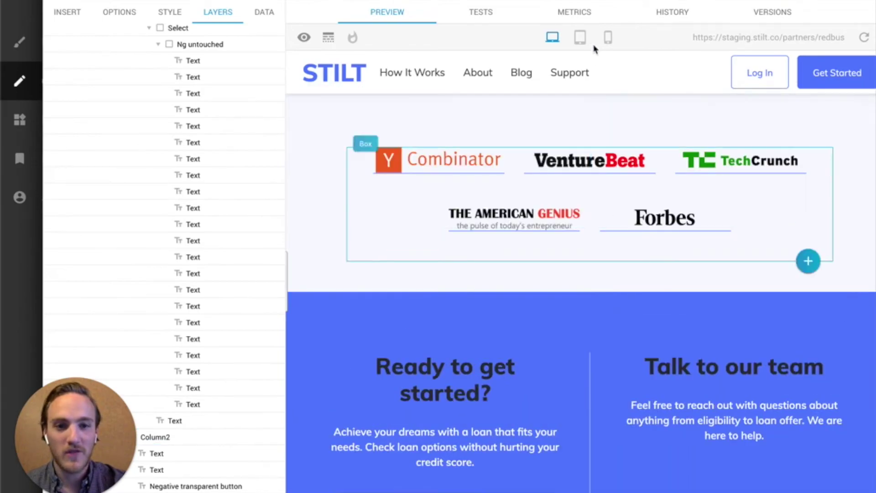
click(609, 38)
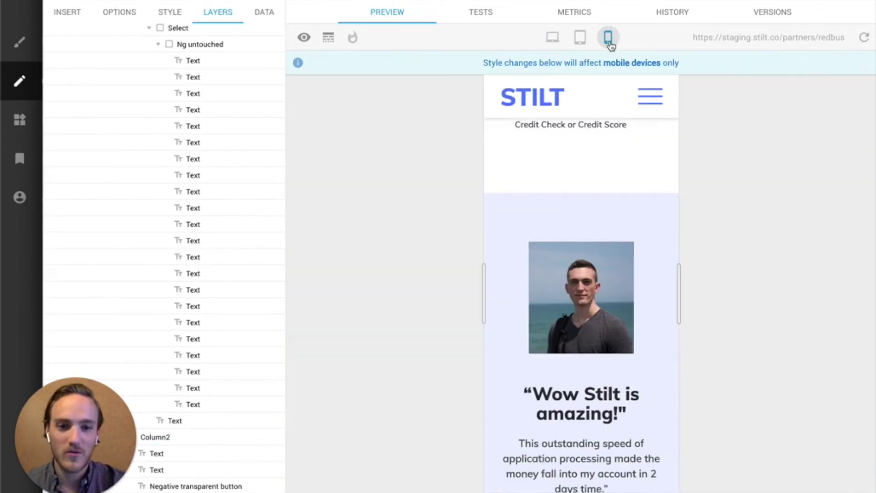
click(586, 43)
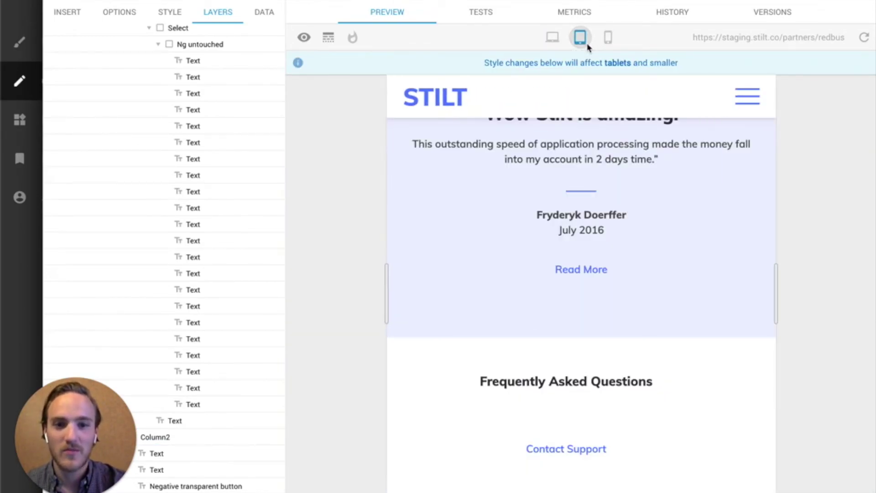
click(552, 39)
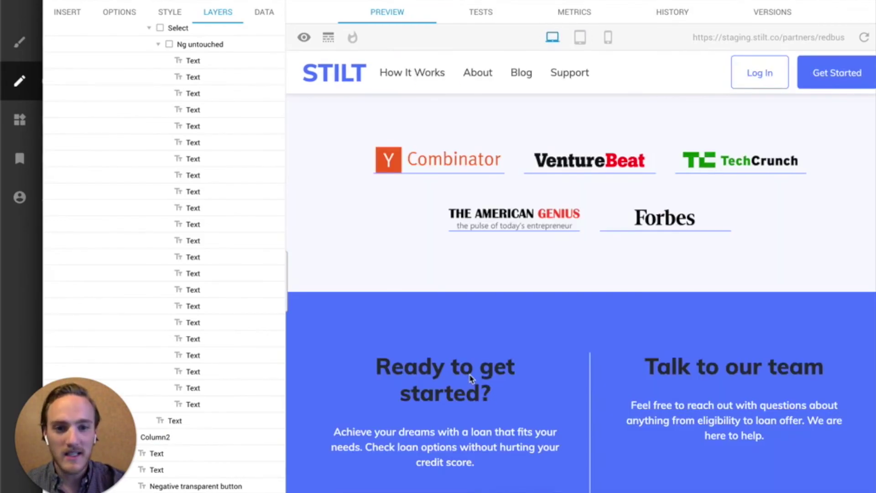
scroll(471, 378, up, 15)
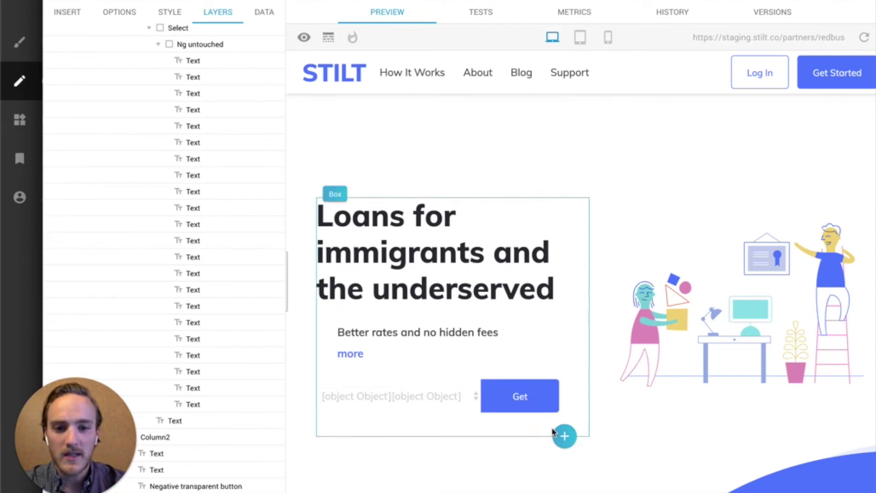
- Multi-select the four credit feature icons and center them horizontally in the Style settings
scroll(730, 399, down, 10)
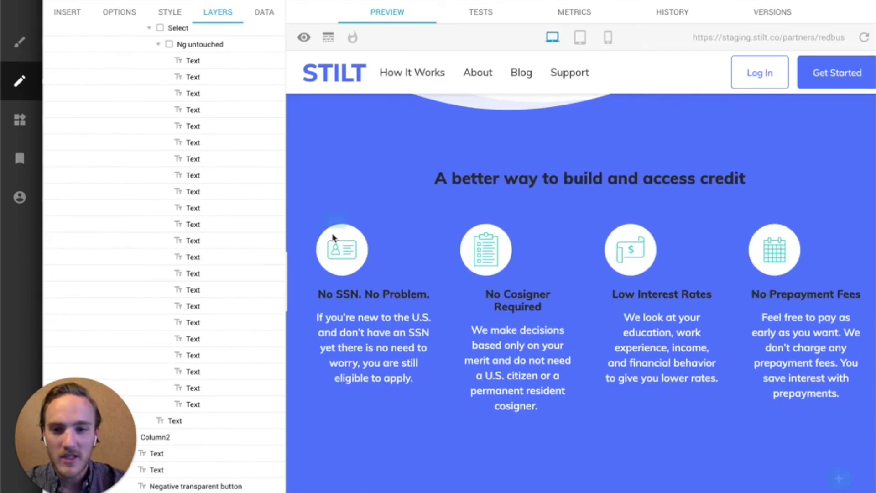
click(342, 251)
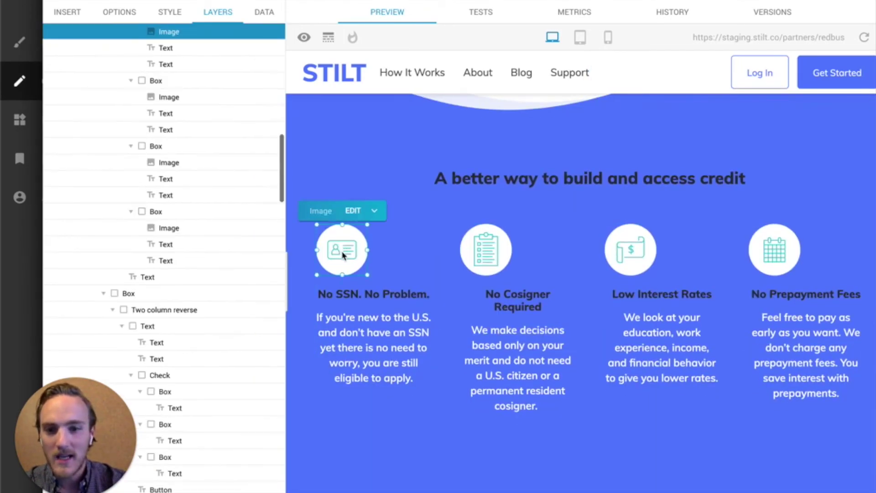
shift+click(490, 259)
shift+click(630, 251)
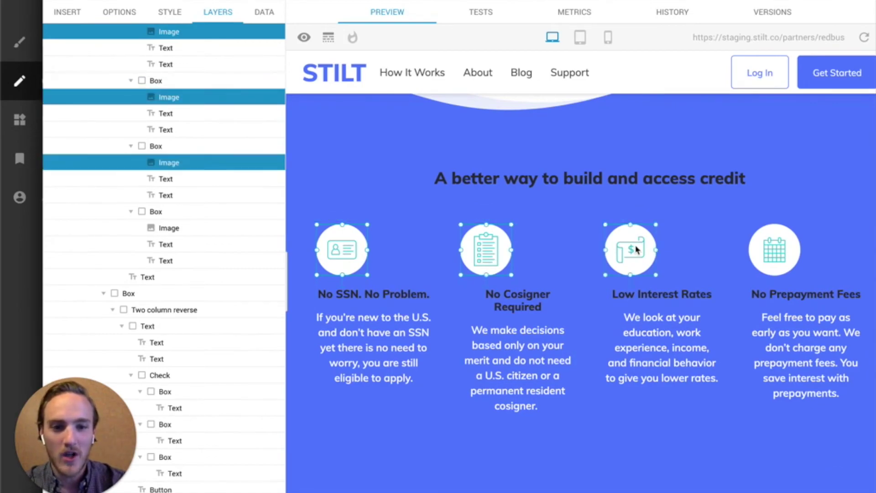
shift+click(750, 250)
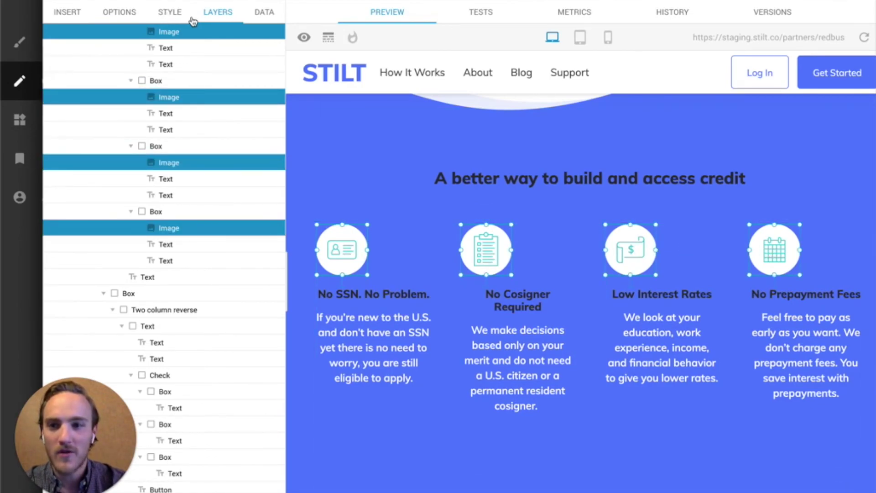
click(169, 14)
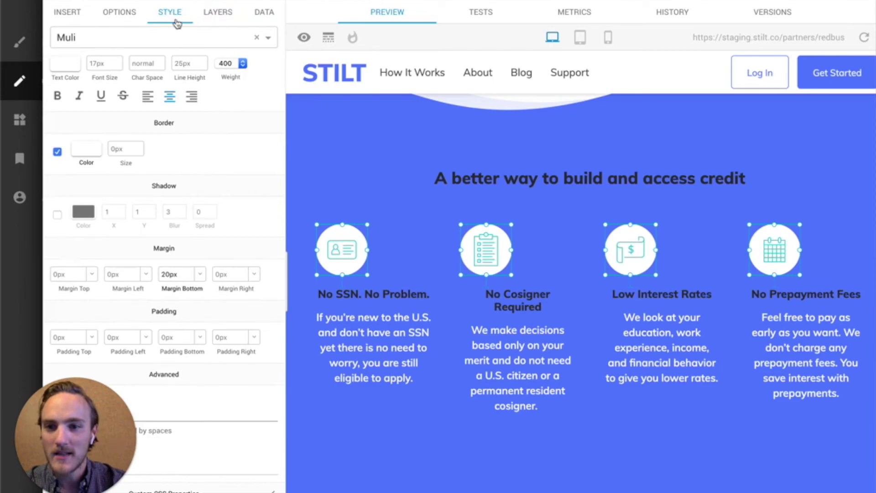
click(152, 59)
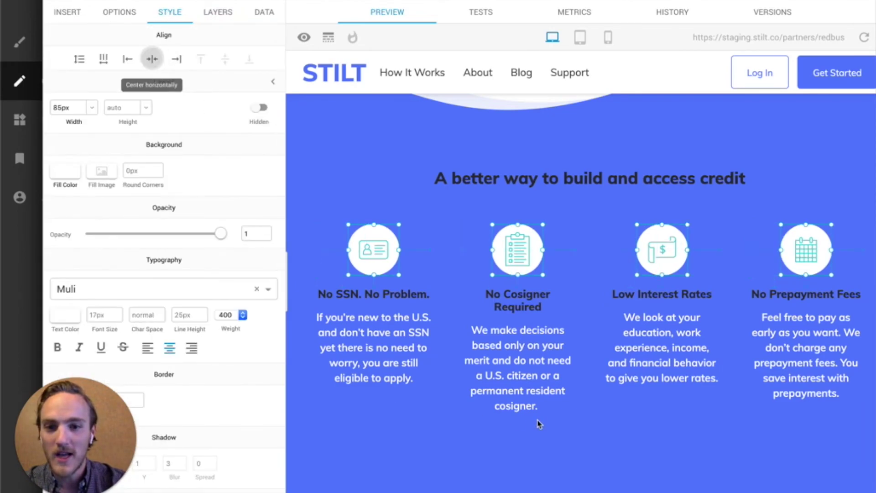